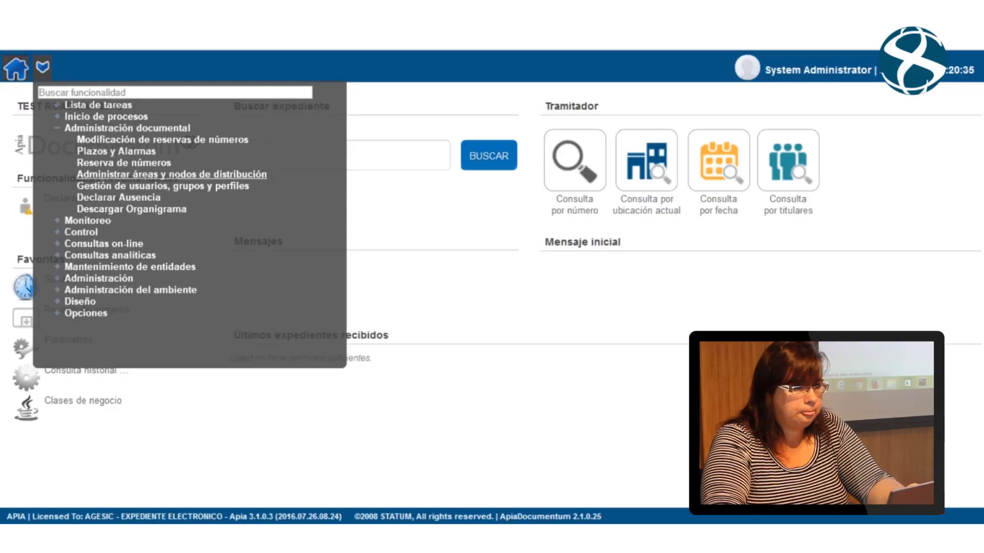
- In the administration of areas and distribution nodes, add the Directorio office as a new area and confirm the changes
left_click(172, 174)
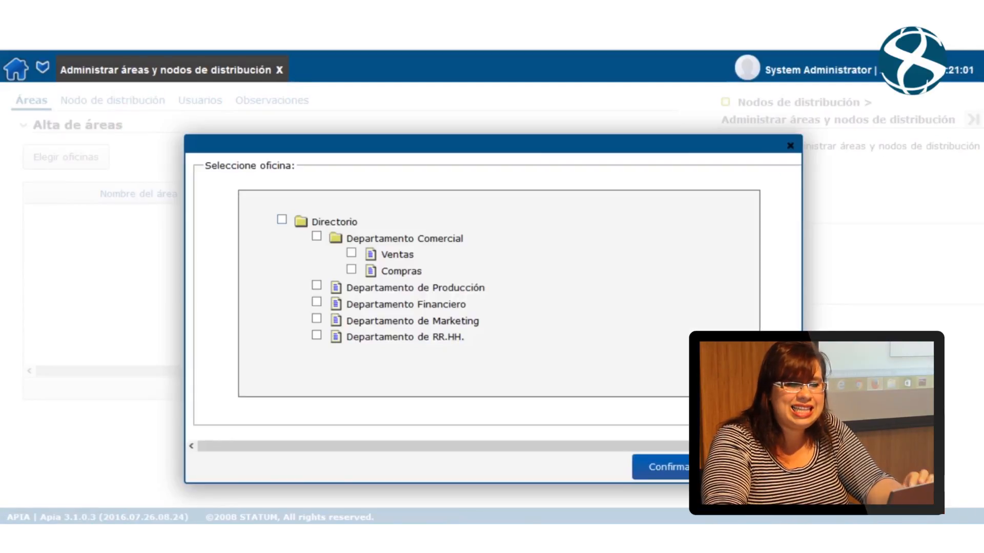
left_click(282, 220)
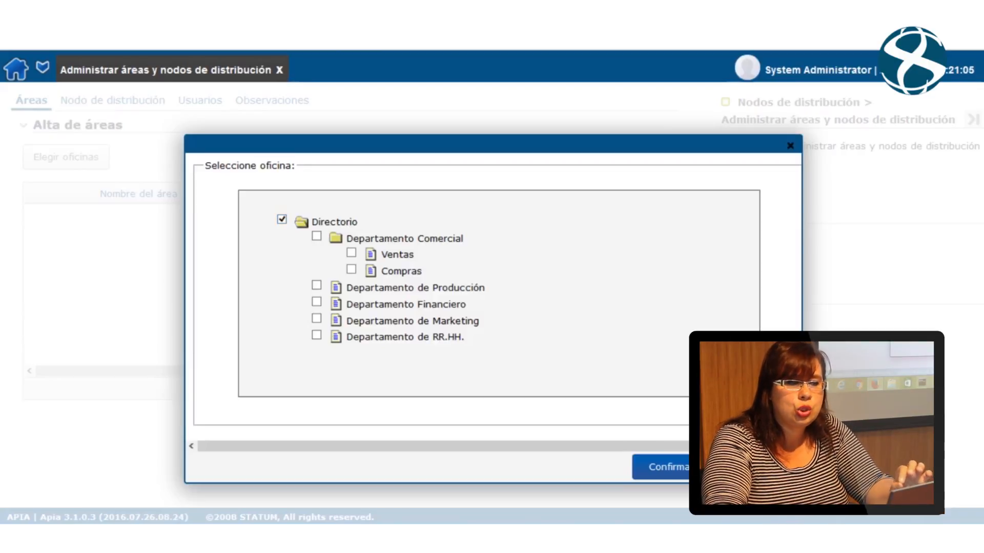
left_click(302, 221)
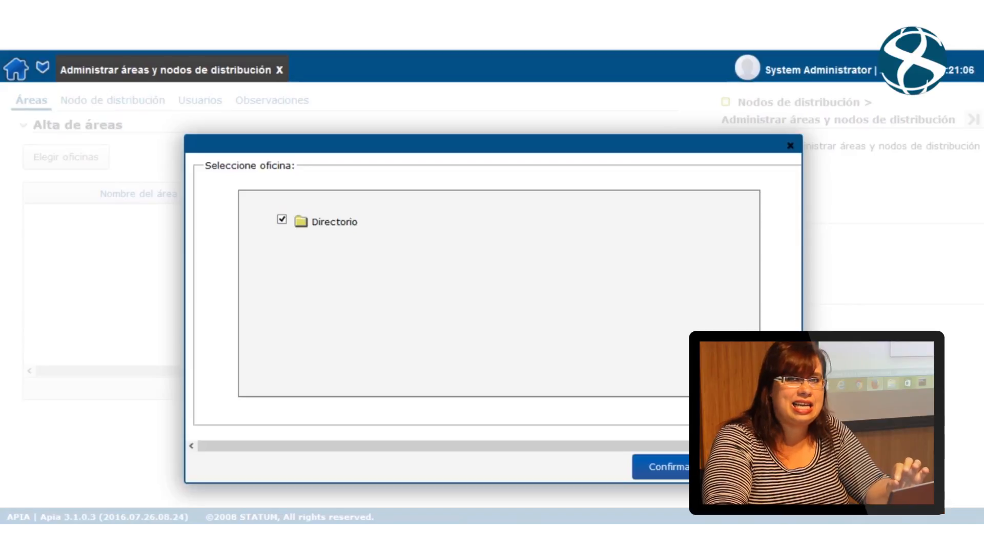
left_click(301, 221)
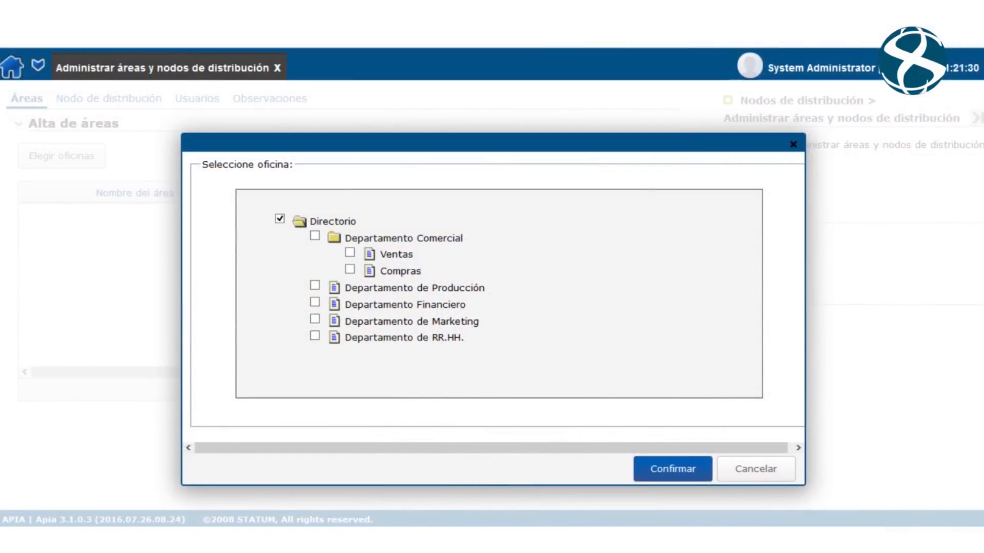
key("Return")
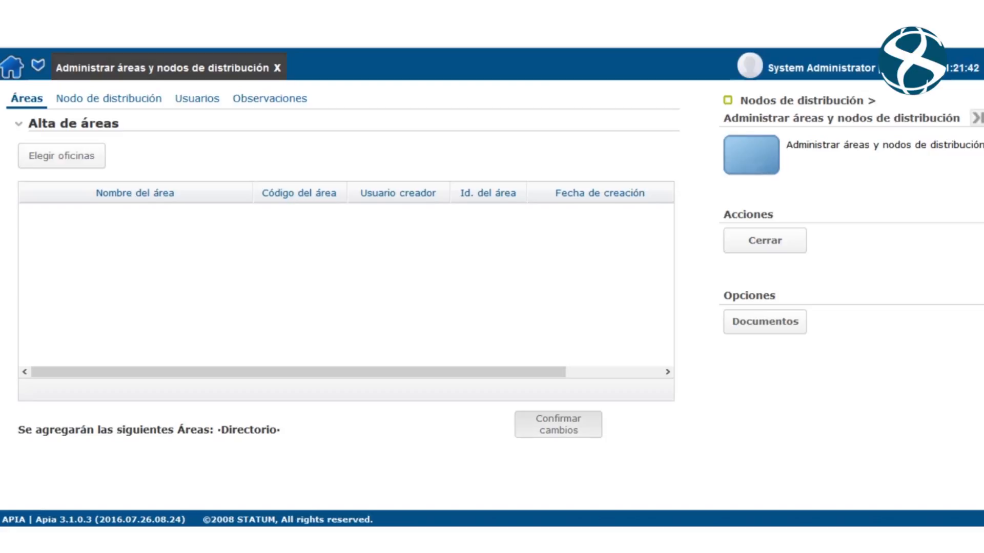
left_click(558, 424)
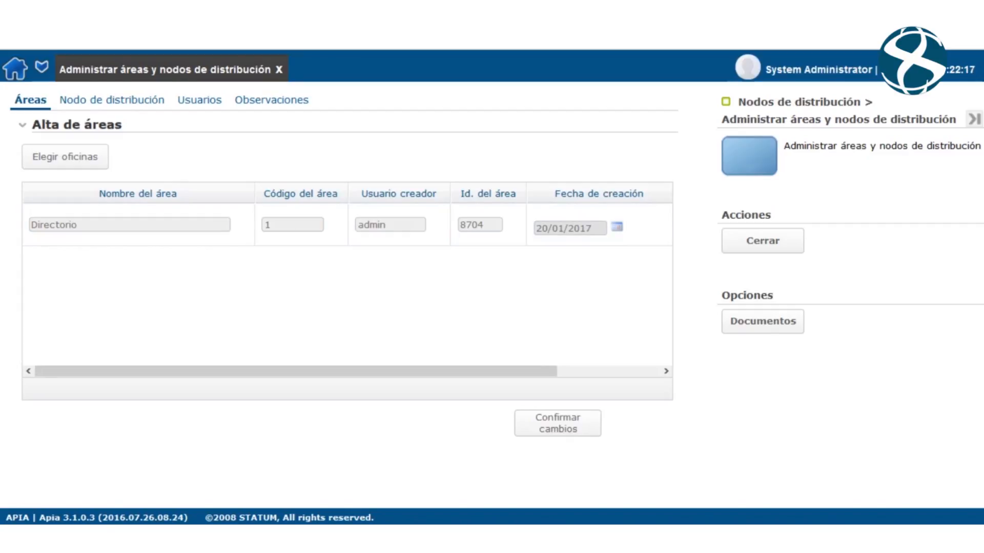
mouse_move(296, 371)
left_mouse_down()
mouse_move(405, 371)
mouse_move(296, 371)
left_mouse_up()
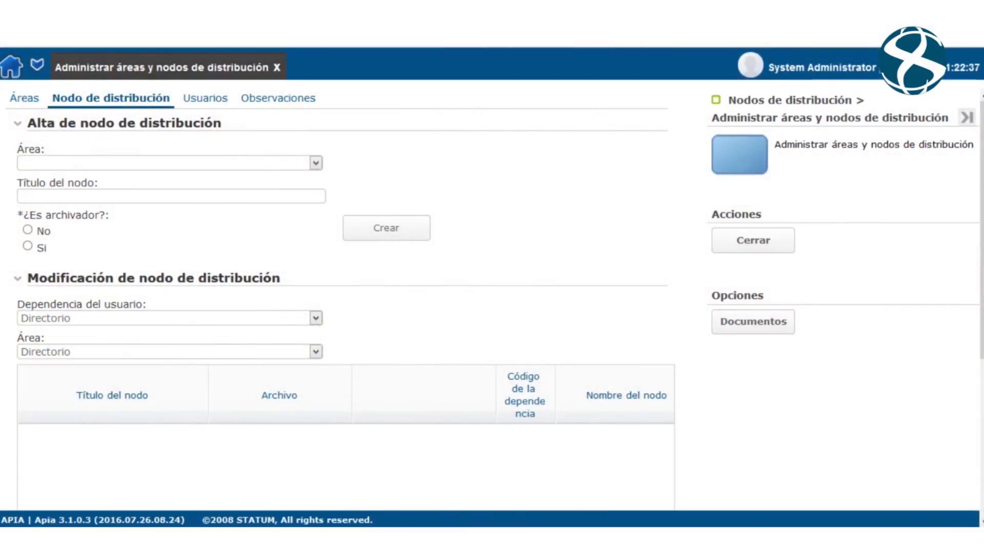
- Create a distribution node titled Archivo in the Directorio area, marked as an archiver (Si)
left_click(316, 163)
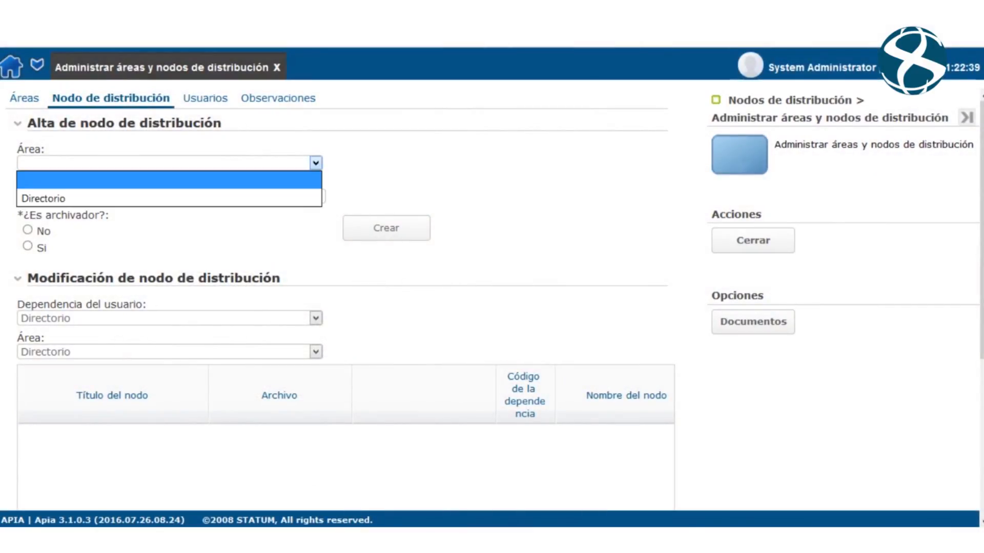
left_click(43, 198)
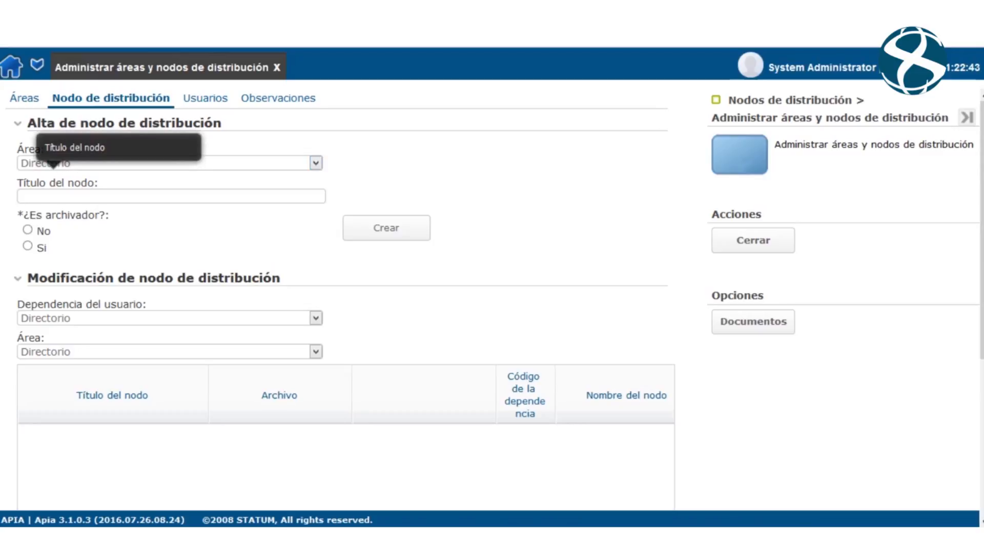
left_click(43, 196)
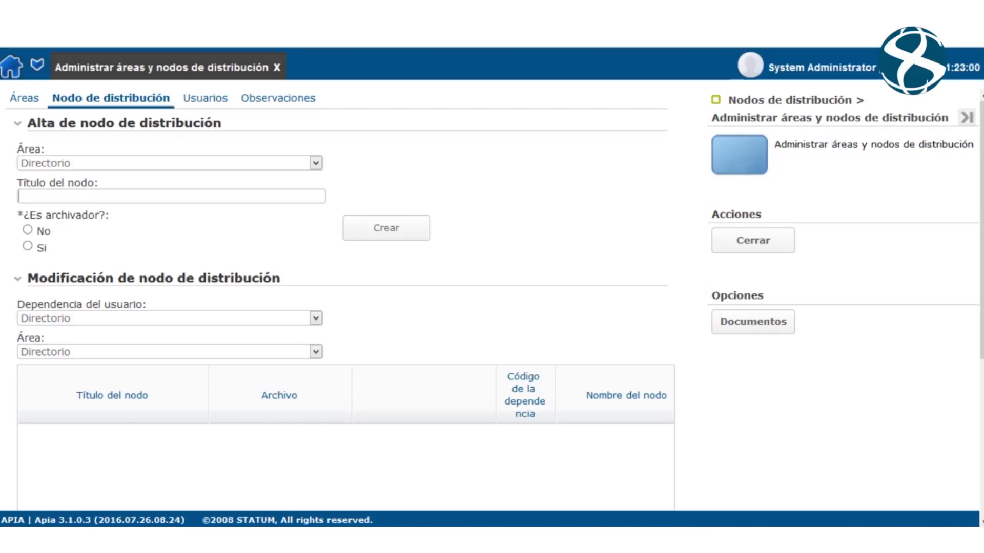
type("Archivo")
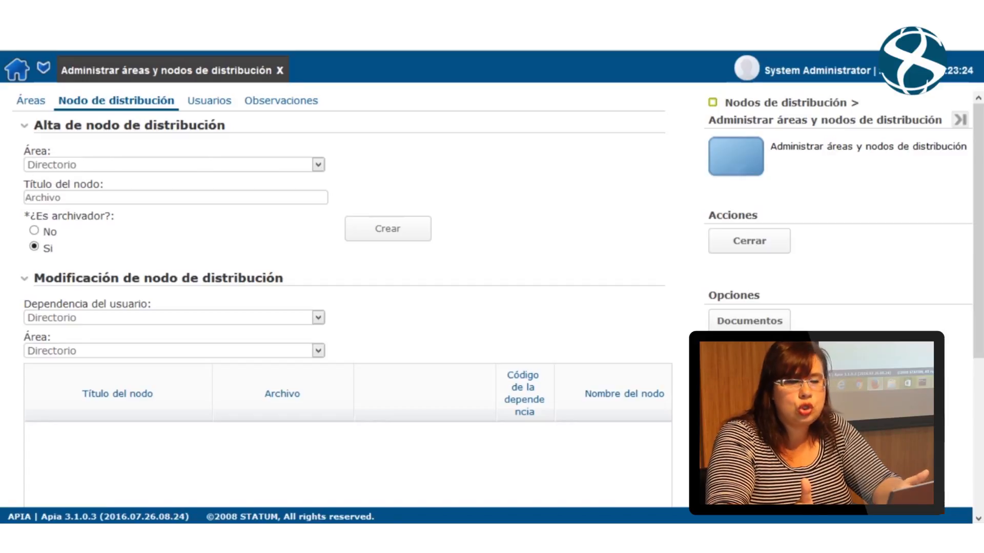
left_click(387, 228)
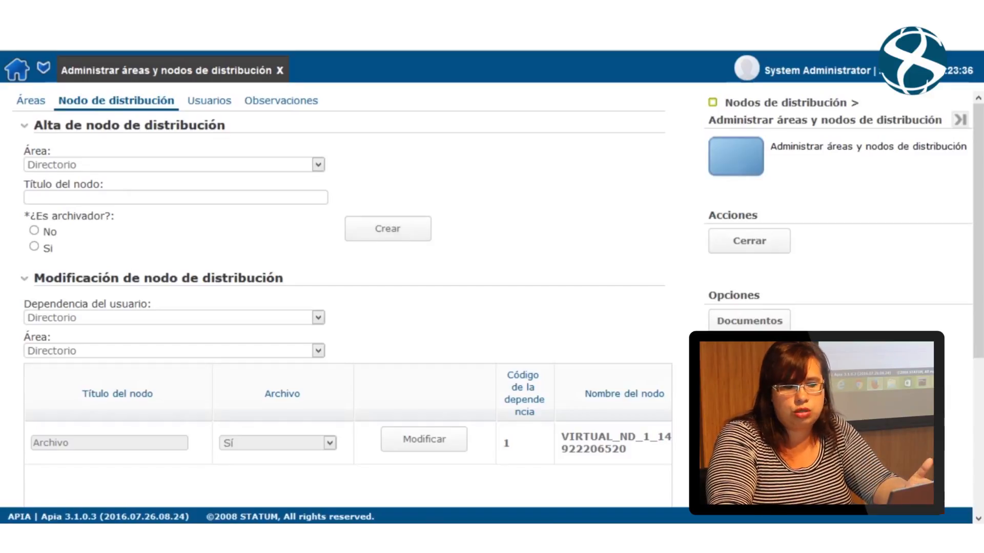
- Review the Archivo node's columns in the node modification table and the dependency and area filter choices above it
scroll(387, 228, "down", 5)
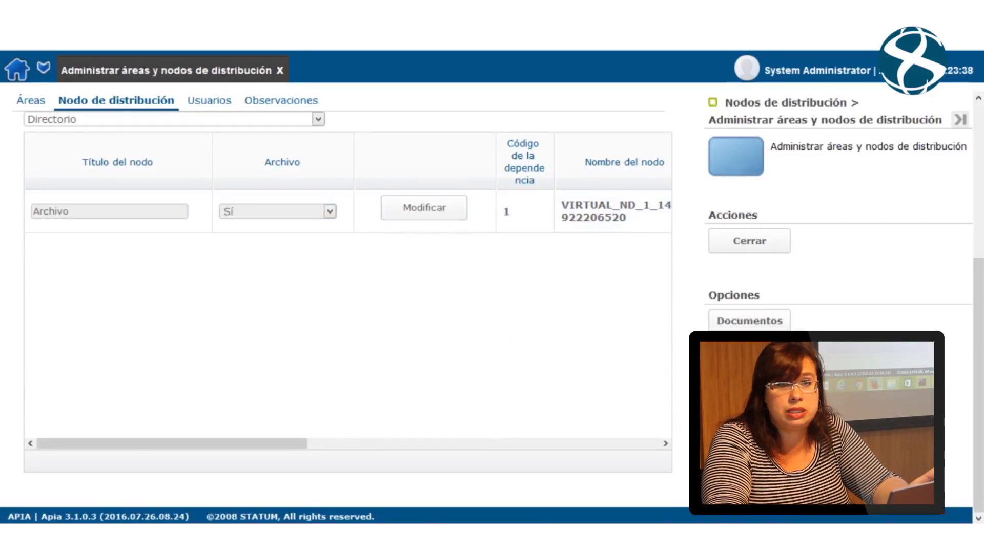
left_click_drag(172, 443, 249, 443)
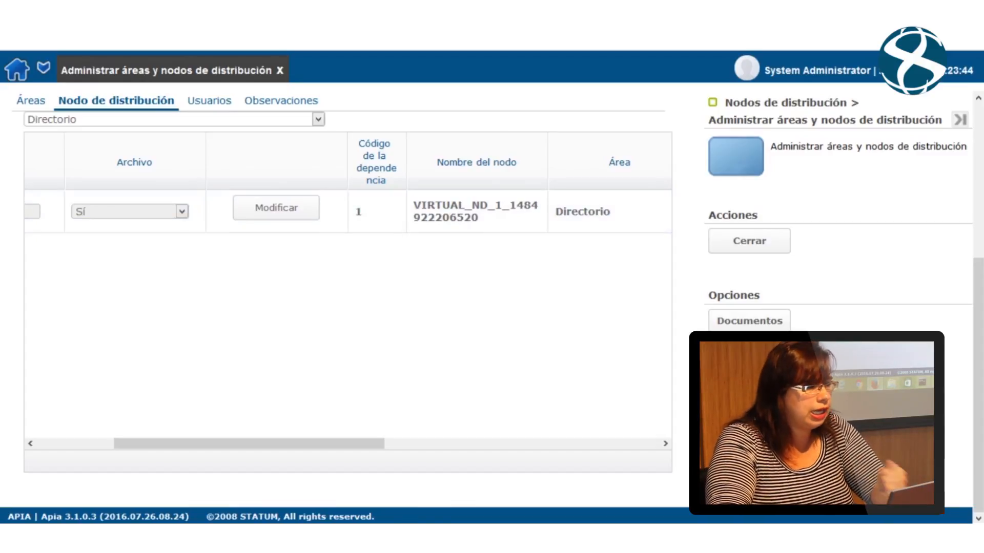
left_click_drag(249, 443, 171, 444)
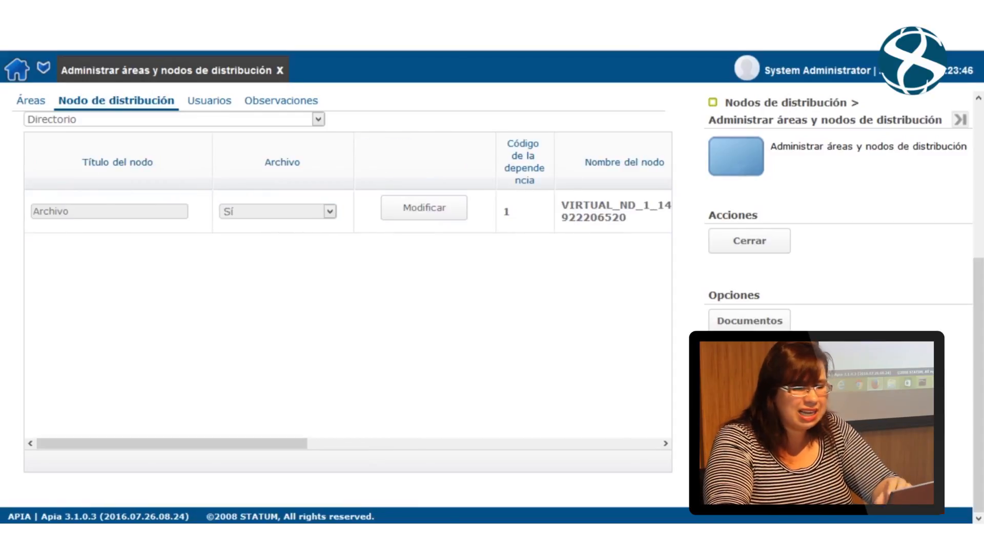
scroll(343, 287, "up", 5)
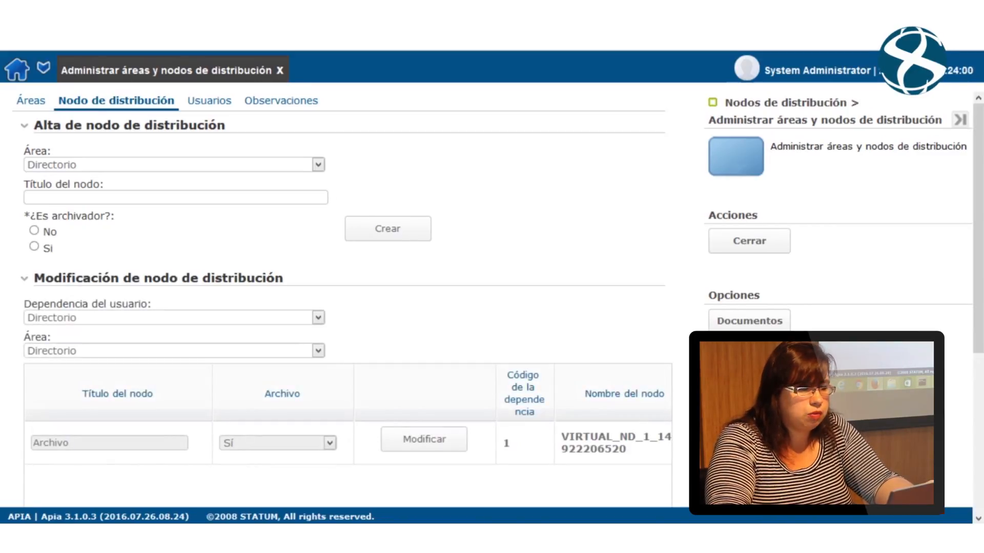
scroll(343, 307, "down", 5)
scroll(344, 308, "up", 5)
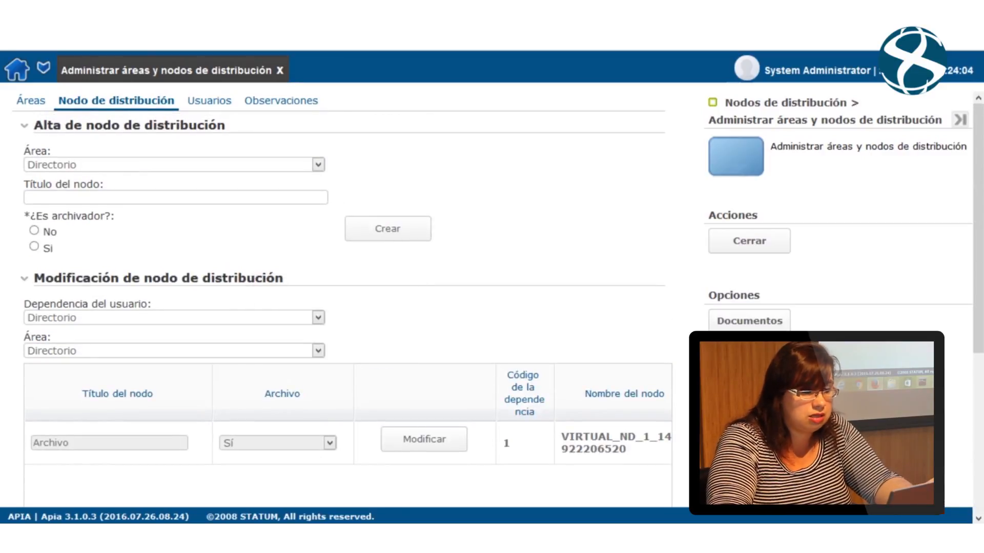
left_click(317, 318)
left_click(317, 317)
left_click(318, 351)
left_click(318, 351)
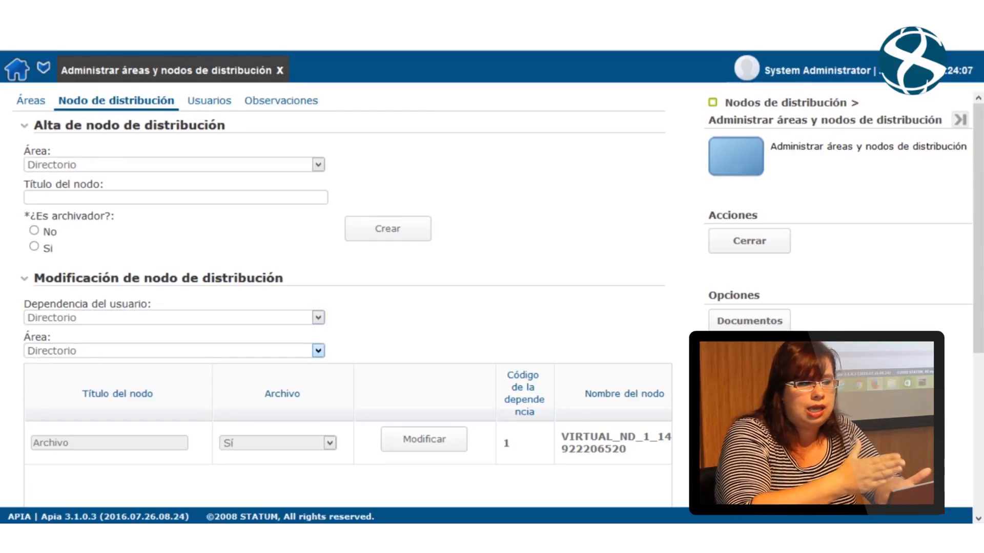
scroll(344, 307, "down", 4)
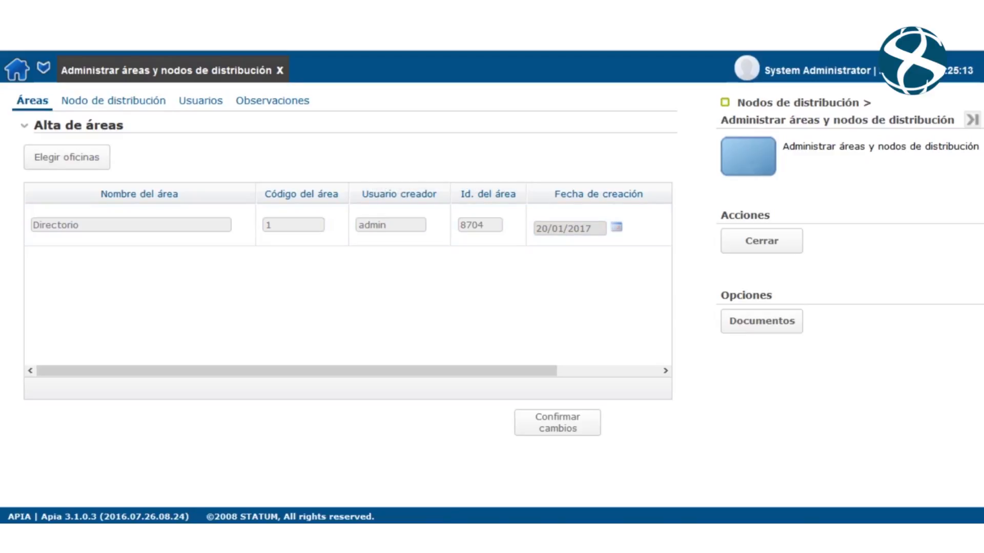
- Assign the user avanzado to the Archivo node with permission to archive expedientes
left_click(113, 101)
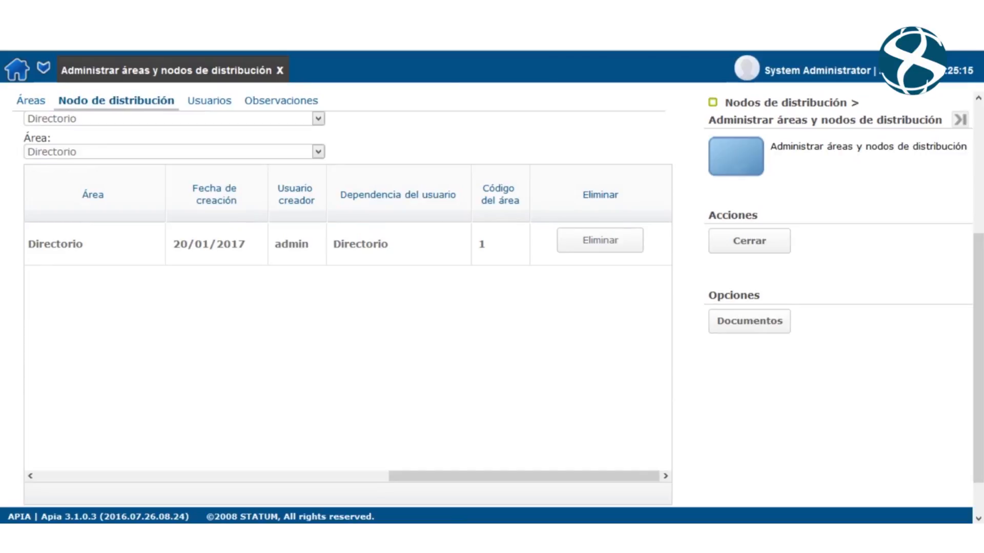
left_click(209, 101)
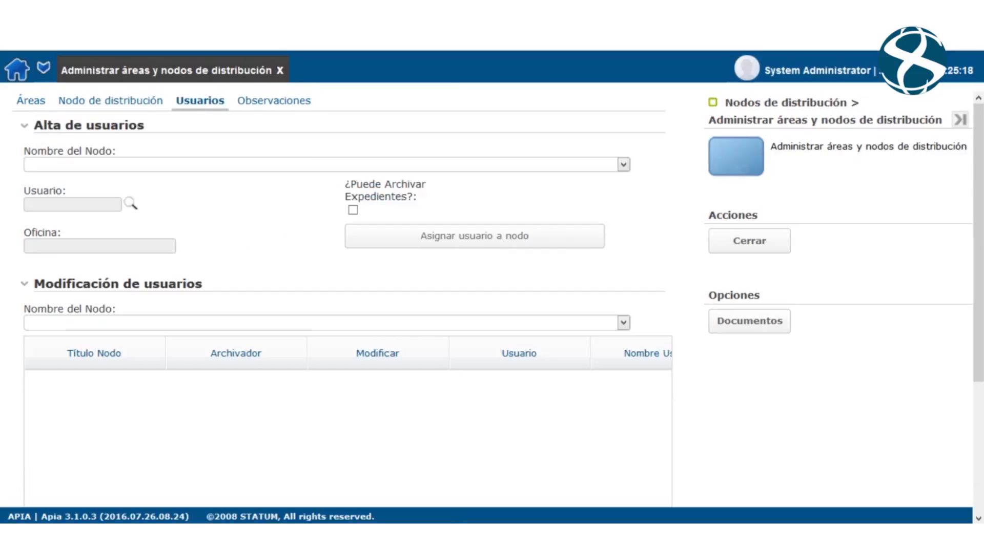
left_click(623, 165)
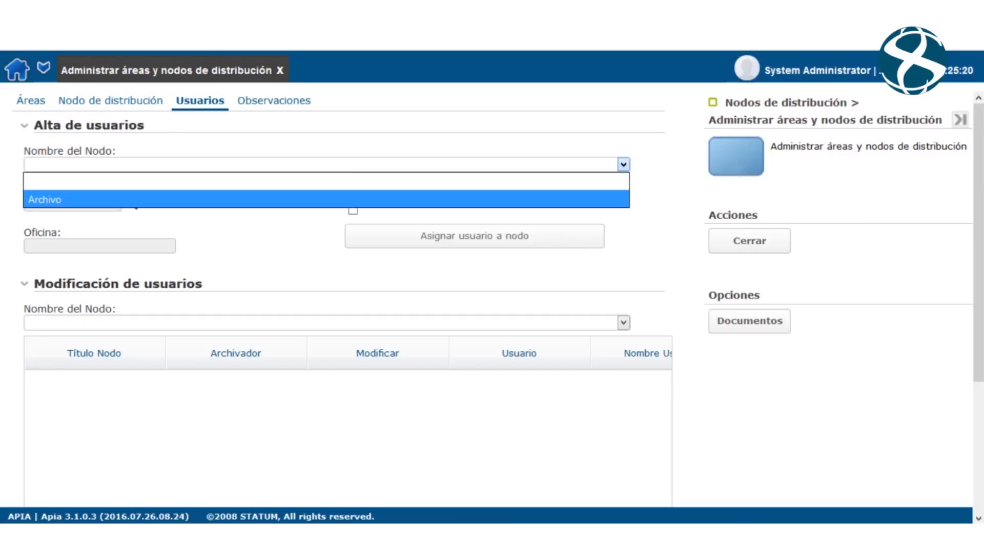
key("Return")
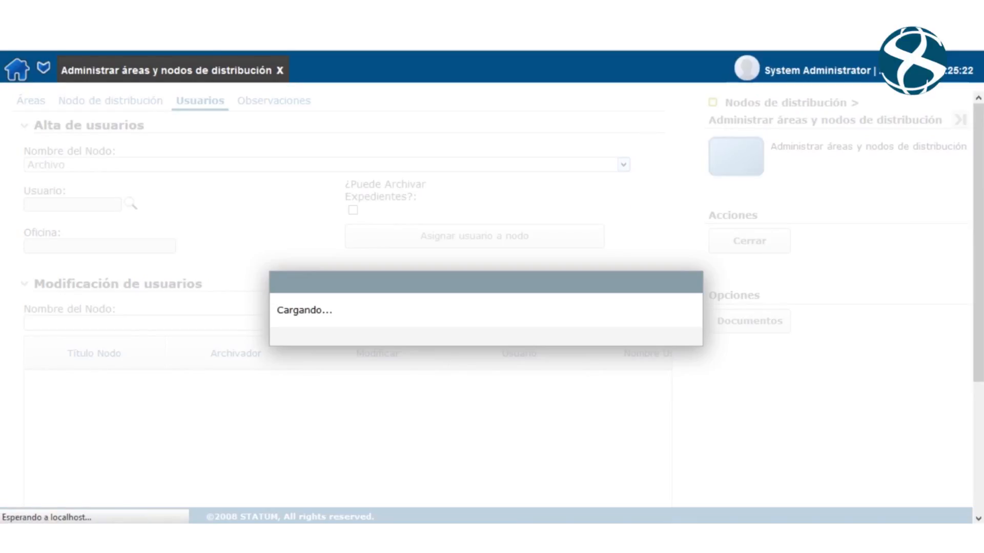
left_click(130, 204)
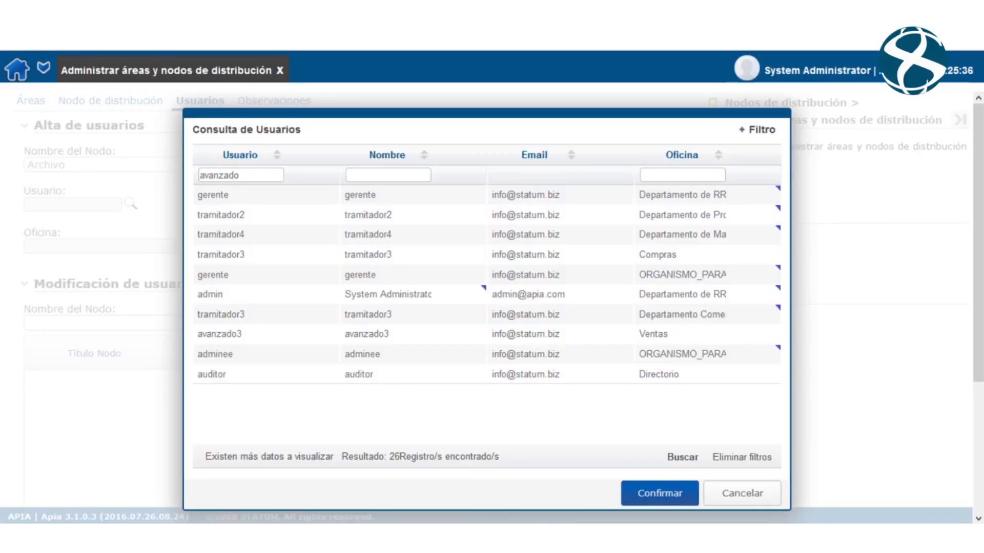
key("Return")
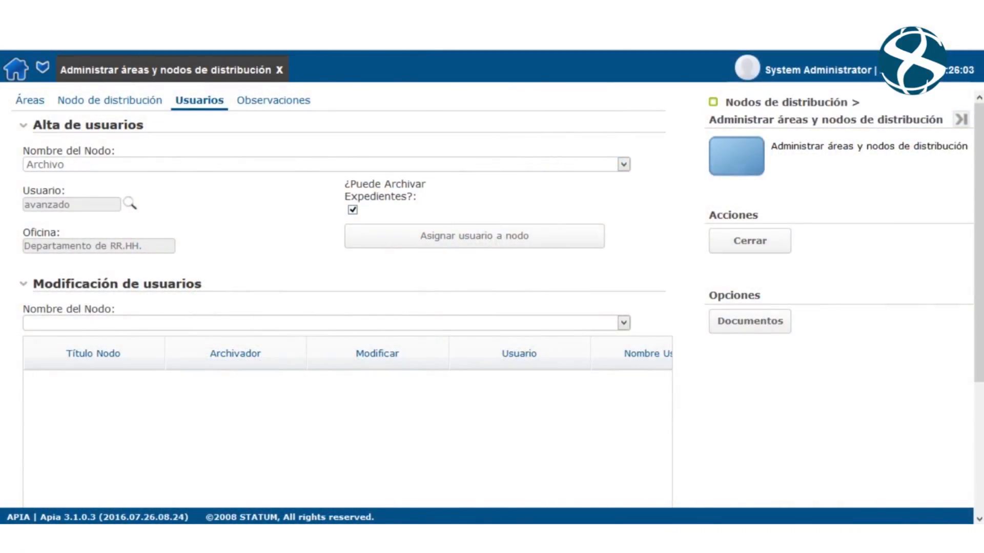
left_click(474, 236)
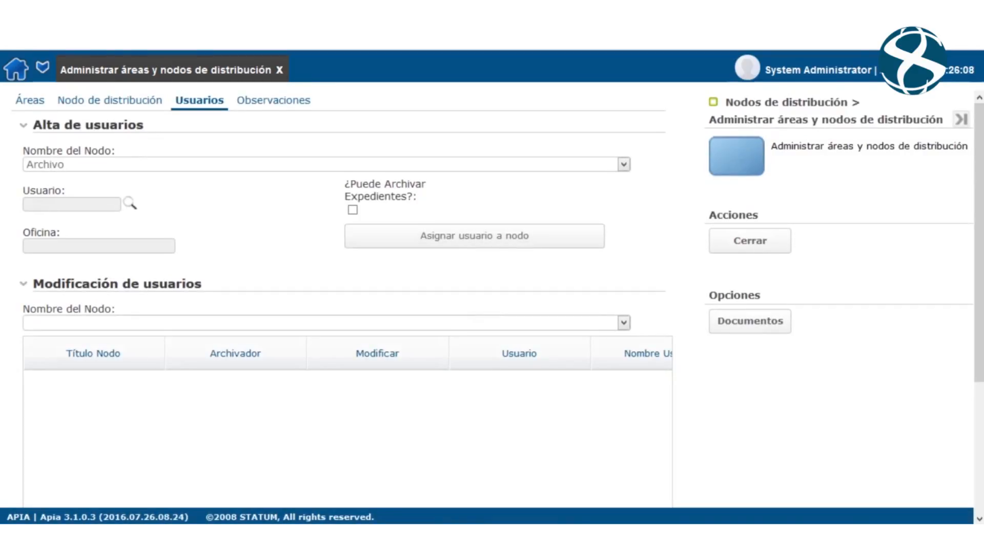
- List the users of the Archivo node under user modification and examine all columns of the assignment
left_click(623, 323)
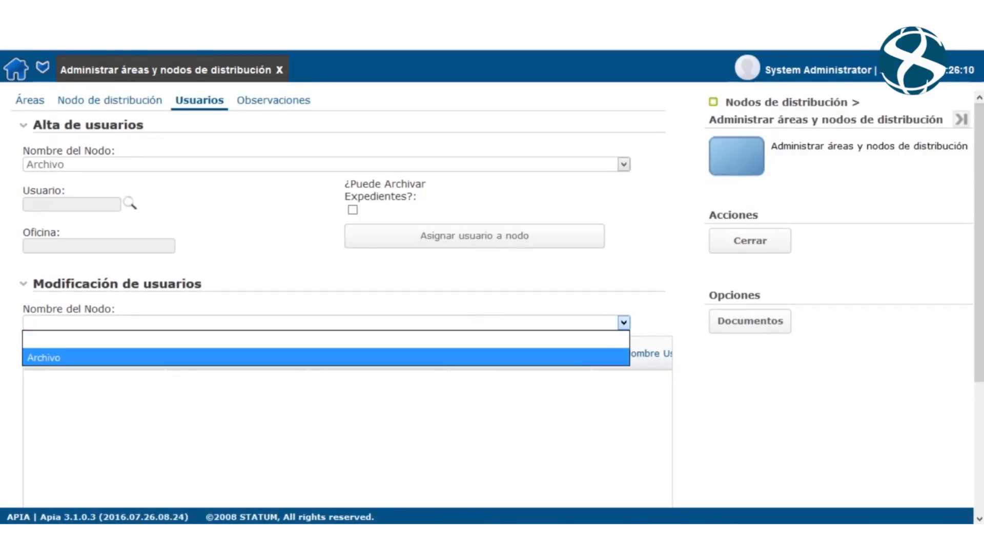
left_click(154, 354)
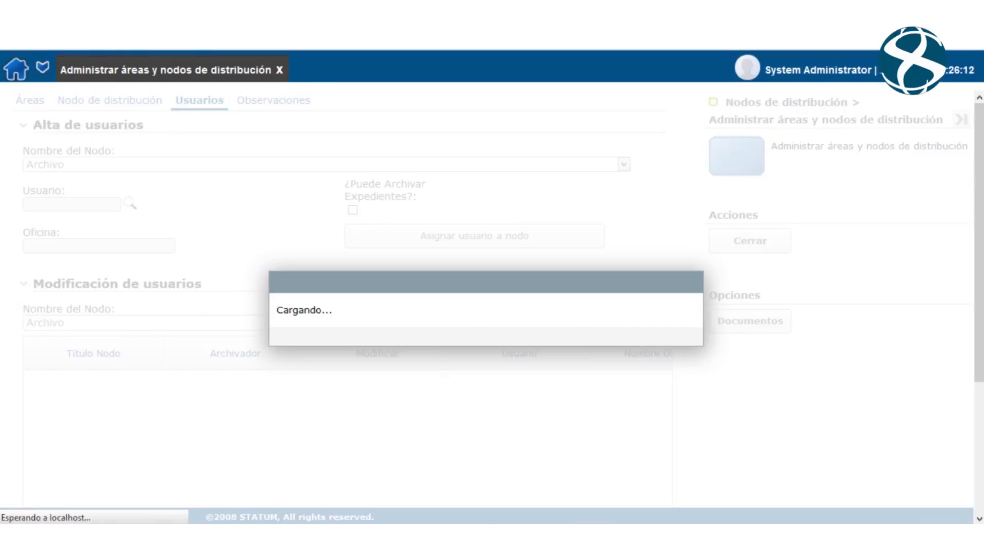
scroll(343, 307, "down", 4)
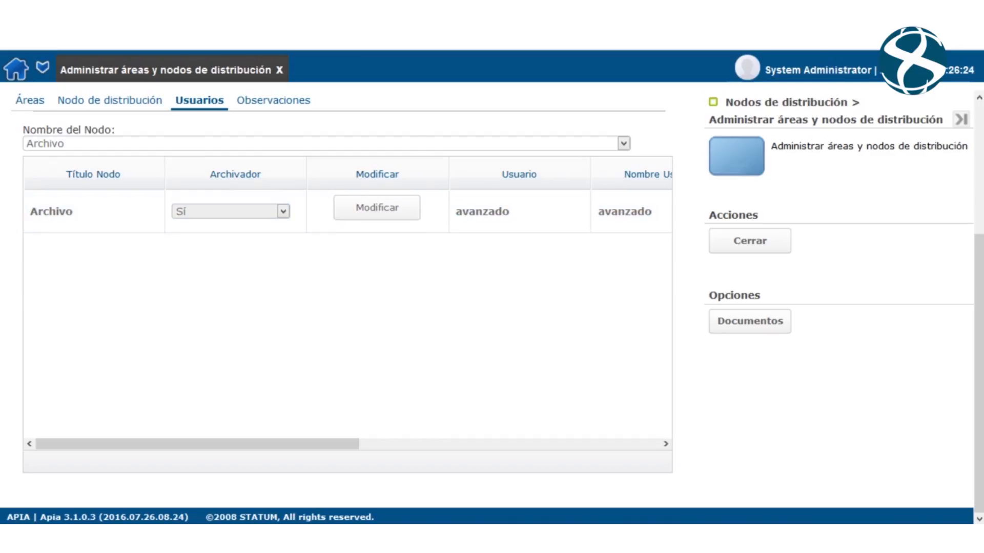
mouse_move(197, 444)
left_mouse_down()
mouse_move(499, 443)
mouse_move(196, 443)
left_mouse_up()
scroll(347, 307, "right", 5)
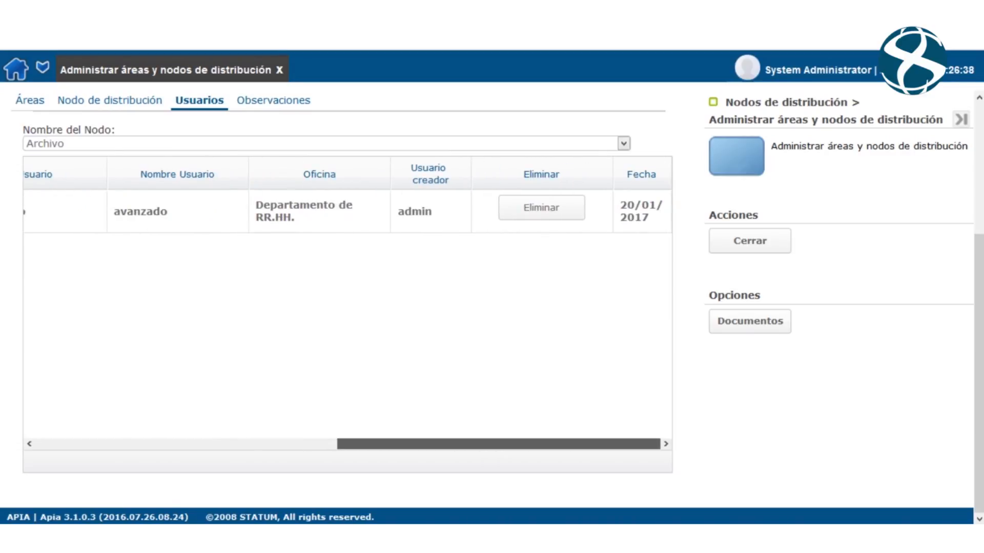
scroll(348, 308, "left", 5)
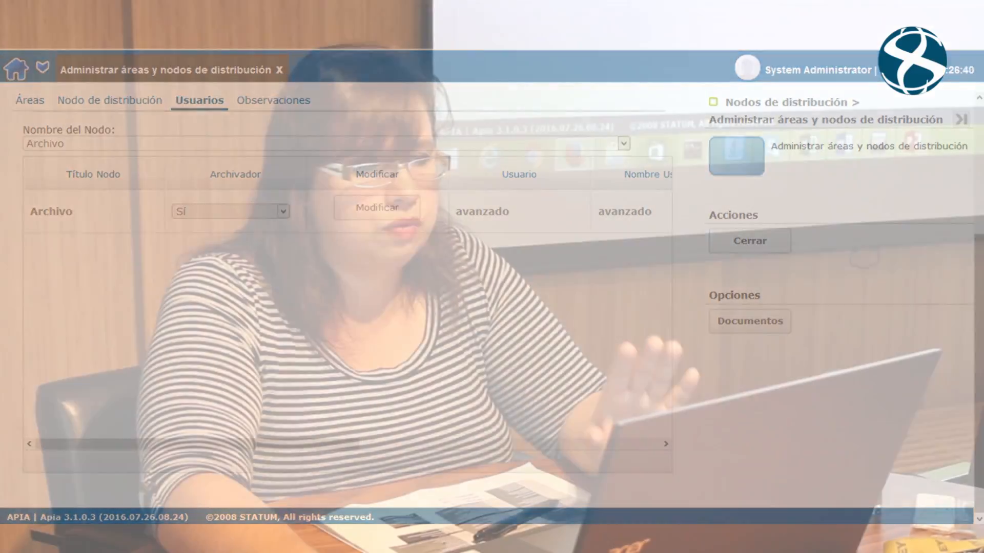